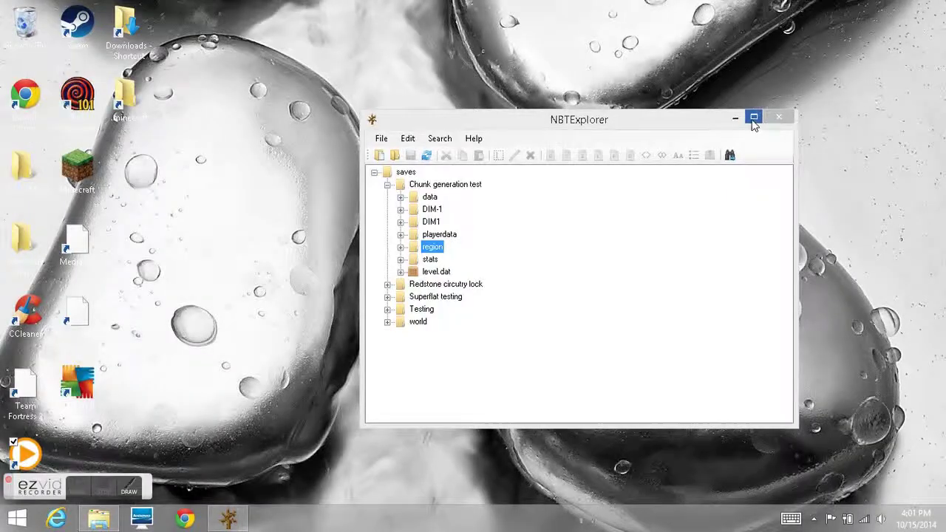
# Maximize the NBTExplorer window so the saves tree fills the whole screen
pyautogui.click(754, 118)
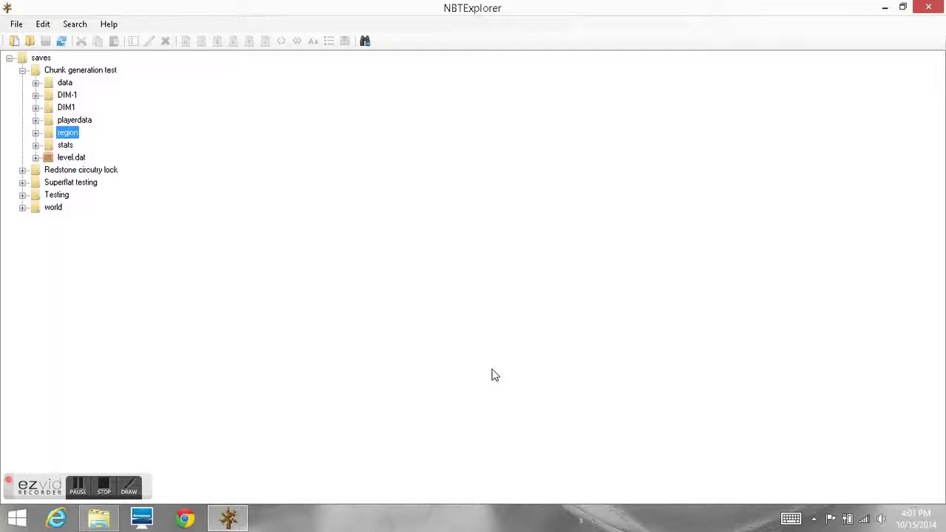
# Expand the world save and its region folder, then select region as the search scope
pyautogui.click(23, 208)
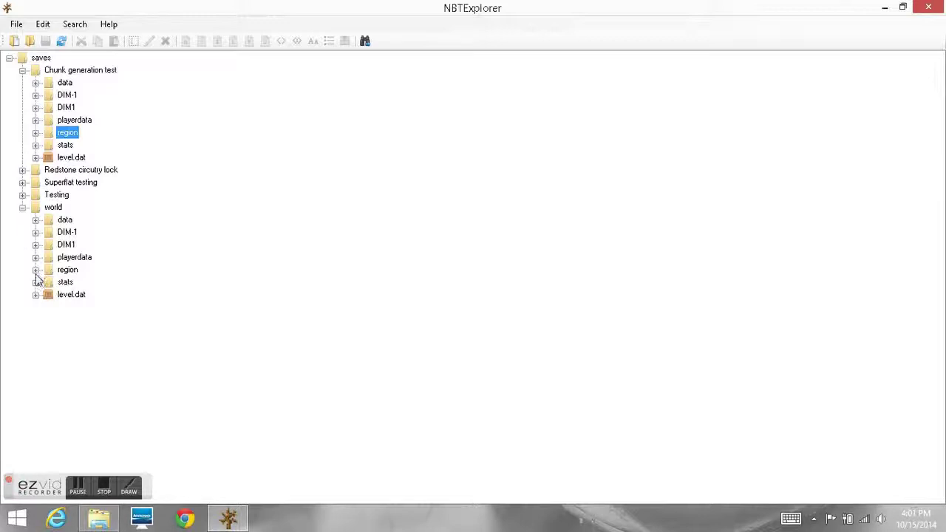
pyautogui.click(36, 270)
pyautogui.scroll(4, 178, 163)
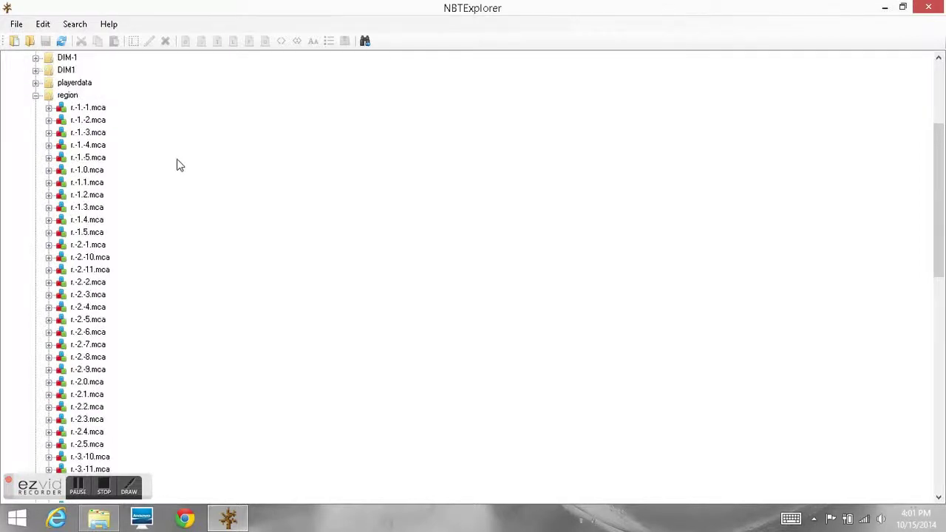
pyautogui.scroll(-8, 167, 224)
pyautogui.scroll(-12, 168, 227)
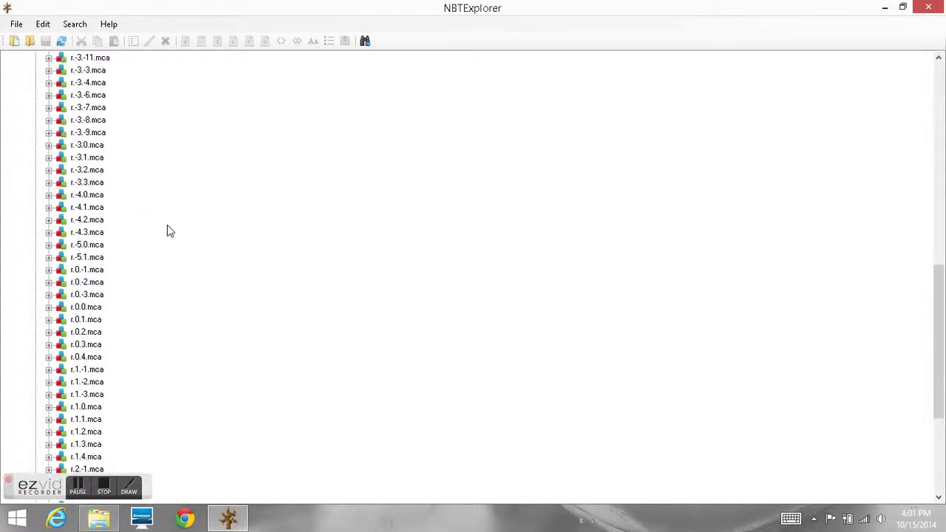
pyautogui.scroll(8, 353, 293)
pyautogui.scroll(11, 333, 274)
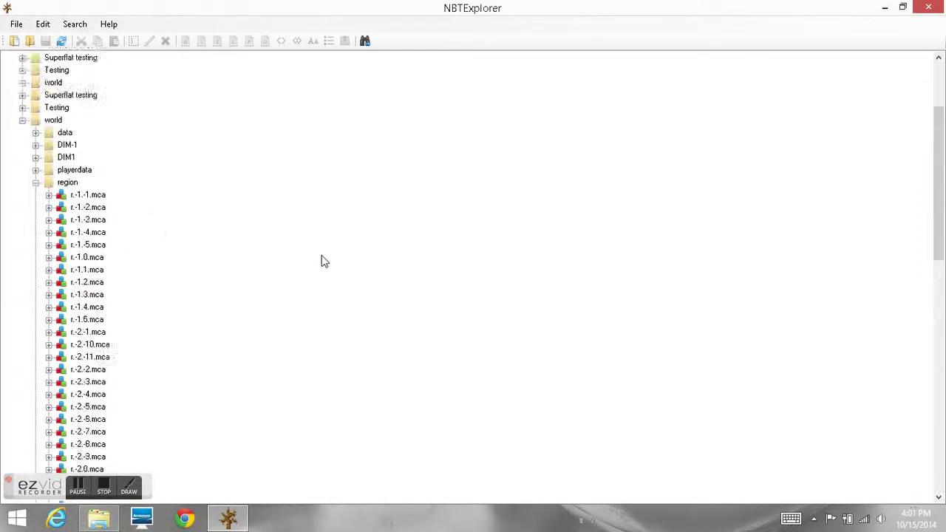
pyautogui.click(65, 270)
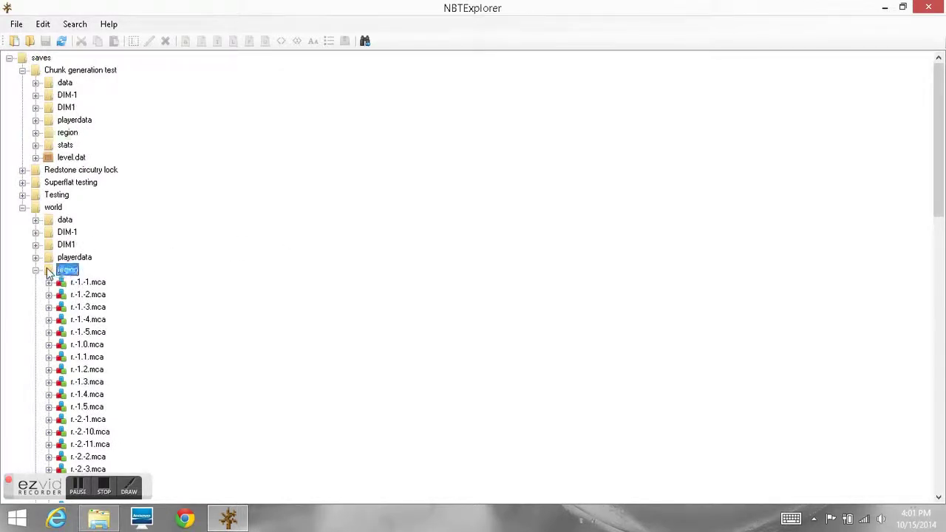
# Run a Find on the region folder for tag name 'id' with value 'Villager'
pyautogui.click(73, 26)
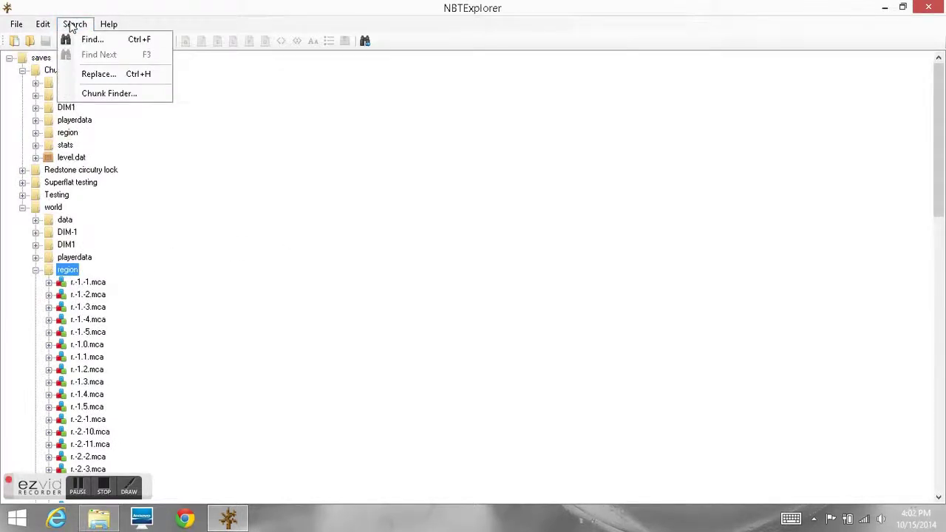
pyautogui.click(88, 41)
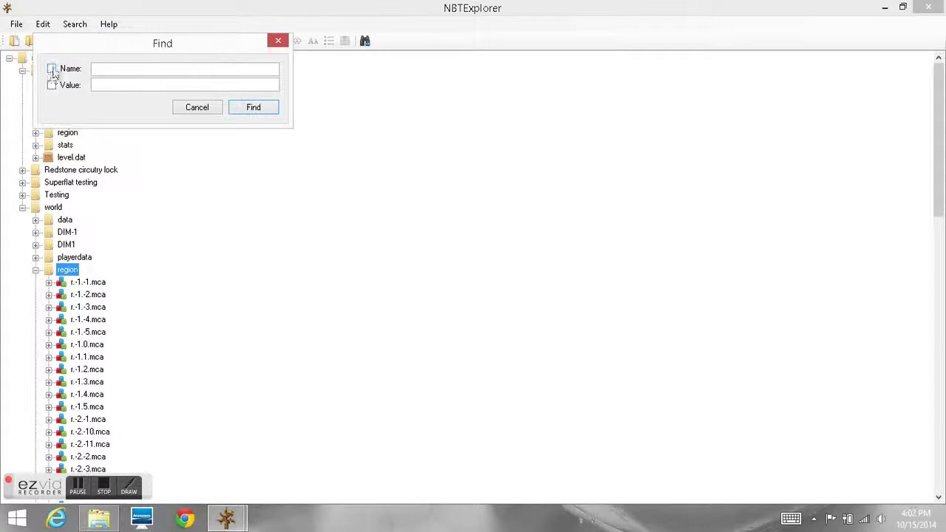
pyautogui.click(53, 69)
pyautogui.click(115, 69)
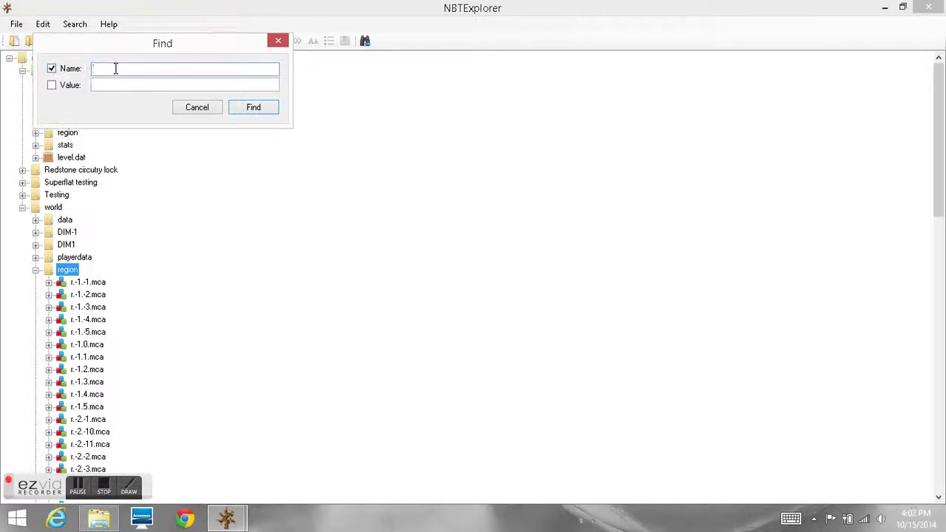
pyautogui.write('id')
pyautogui.click(66, 85)
pyautogui.click(107, 85)
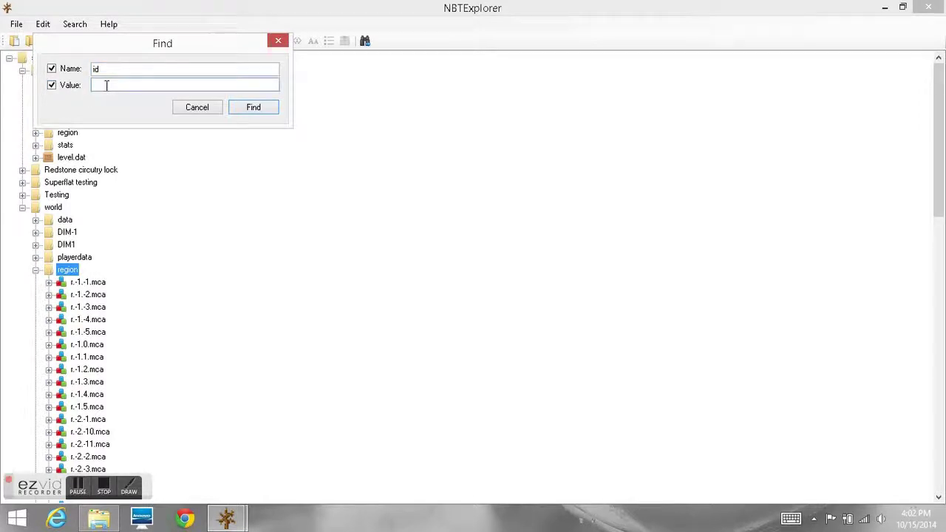
pyautogui.write('Villa')
pyautogui.write('ger')
pyautogui.click(256, 109)
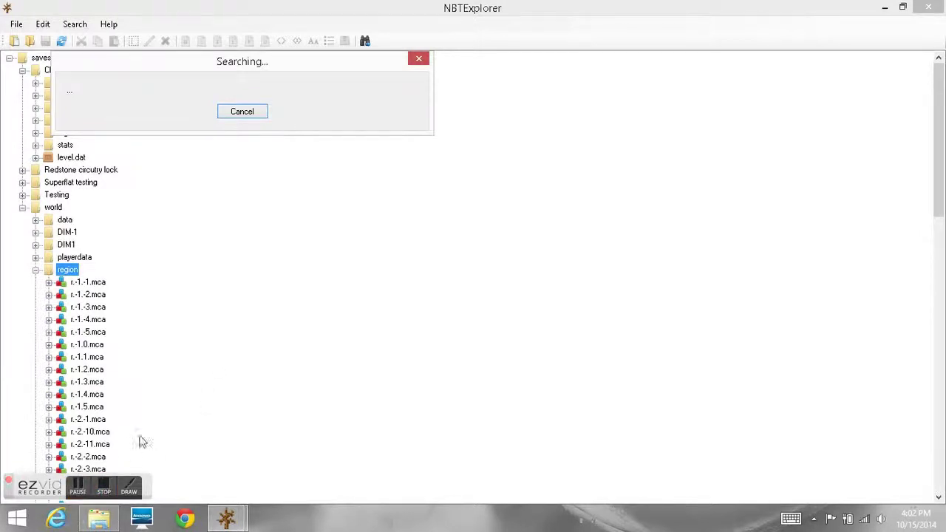
# Go to the id: Villager result in Chunk [14, 18] and expand its entity compound
pyautogui.click(78, 494)
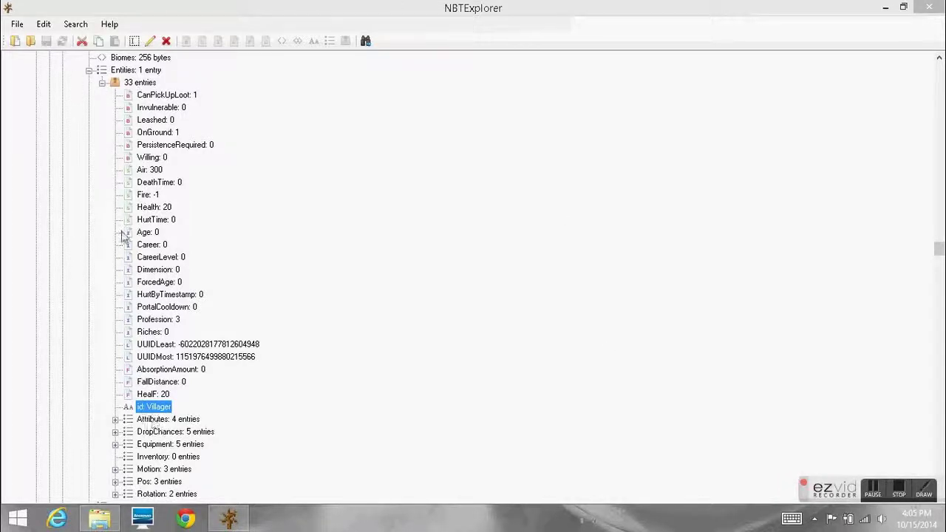
pyautogui.moveTo(939, 252)
pyautogui.mouseDown()
pyautogui.moveTo(940, 266)
pyautogui.moveTo(940, 237)
pyautogui.moveTo(939, 250)
pyautogui.mouseUp()
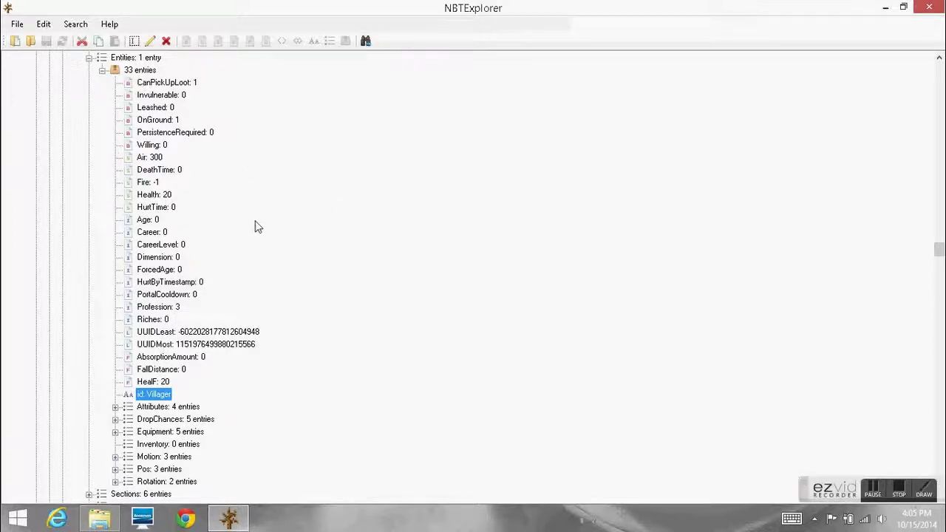
pyautogui.click(114, 470)
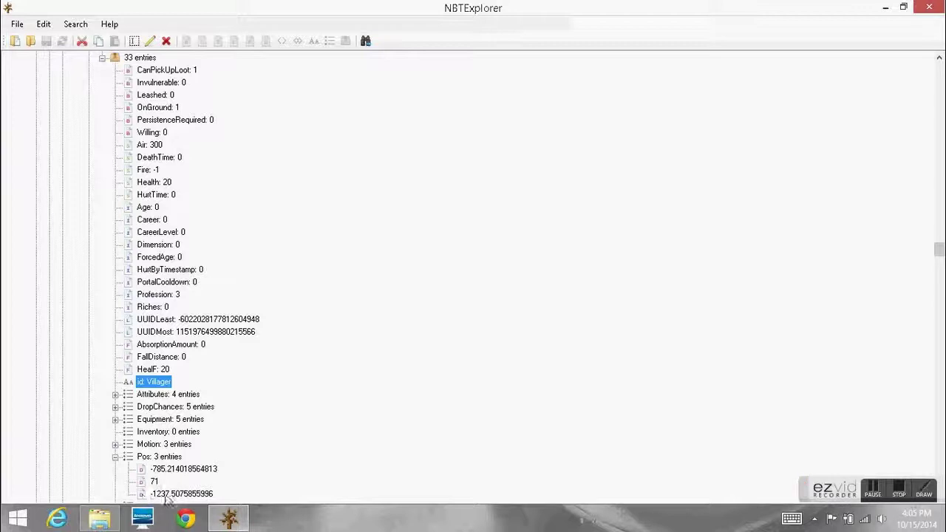
pyautogui.scroll(-2, 185, 485)
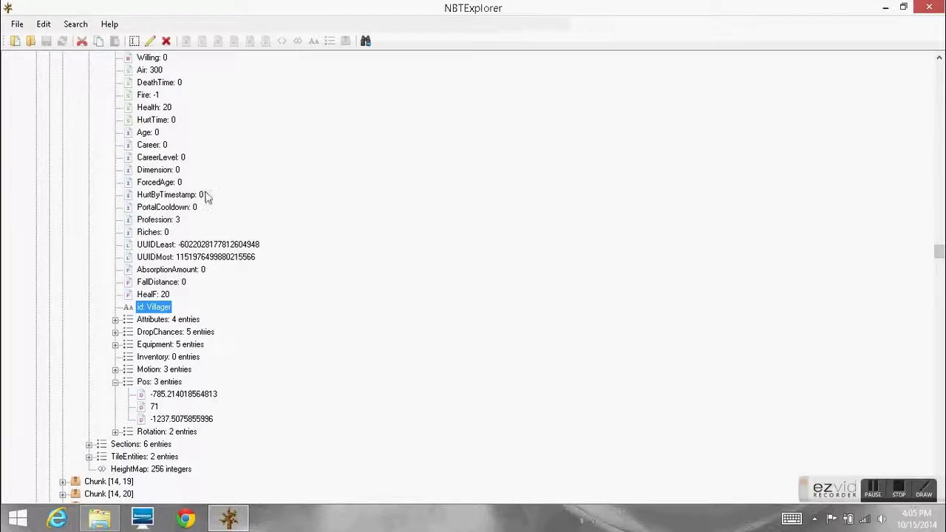
pyautogui.scroll(4, 191, 211)
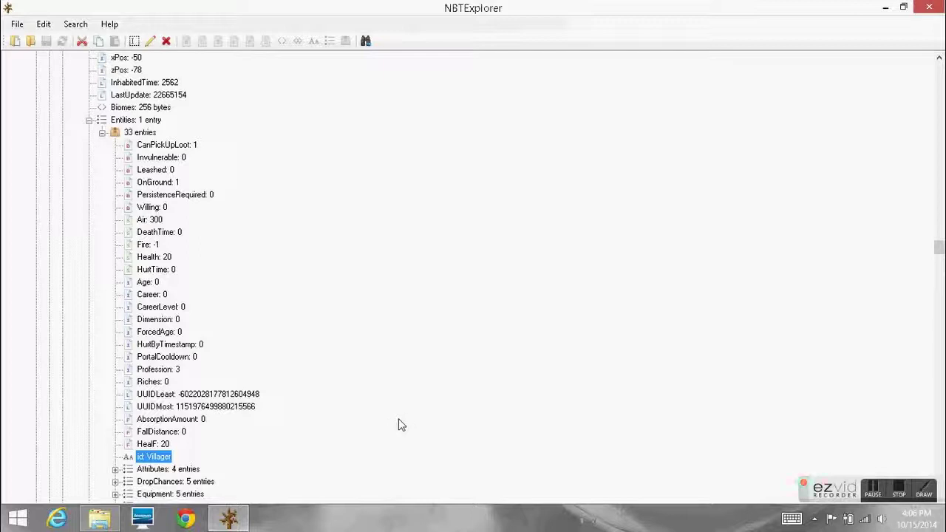
# Scroll back up the tree and select the world's region folder
pyautogui.scroll(20, 399, 418)
pyautogui.scroll(20, 214, 179)
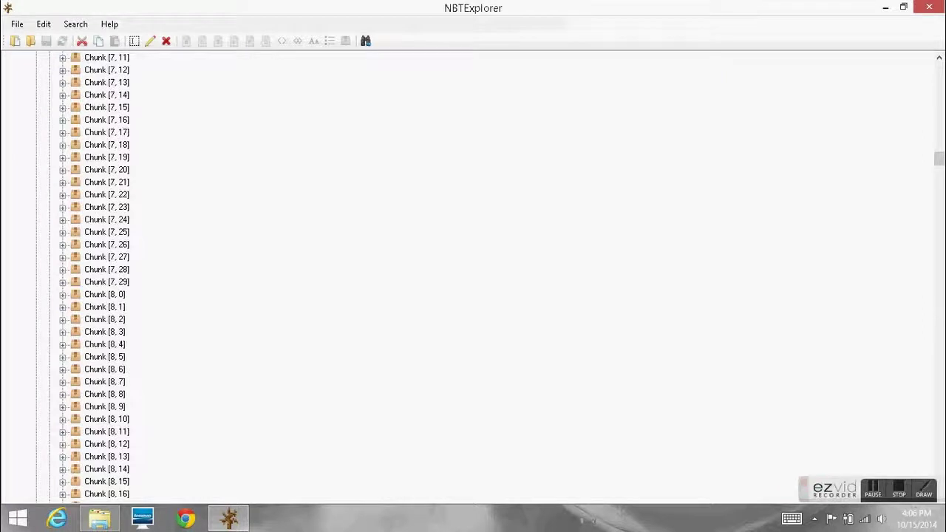
pyautogui.moveTo(939, 158)
pyautogui.mouseDown()
pyautogui.moveTo(939, 63)
pyautogui.moveTo(939, 76)
pyautogui.mouseUp()
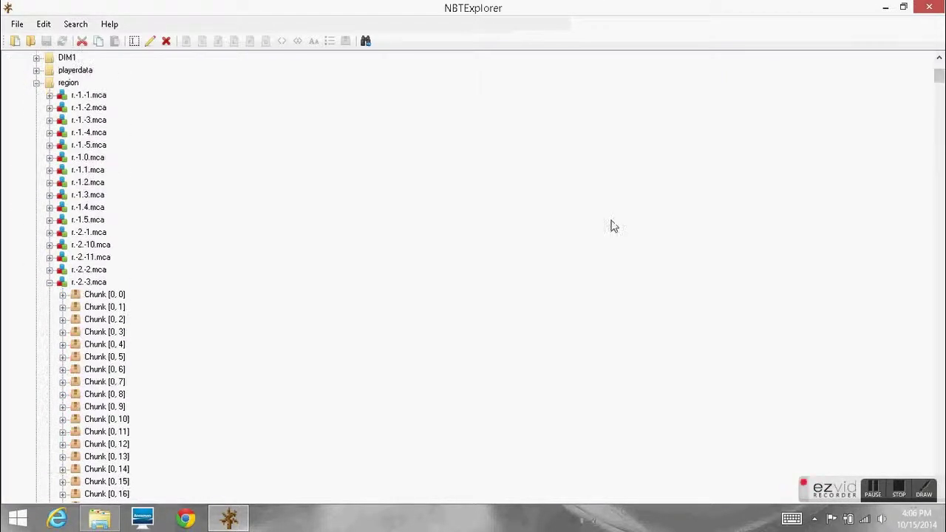
pyautogui.click(66, 83)
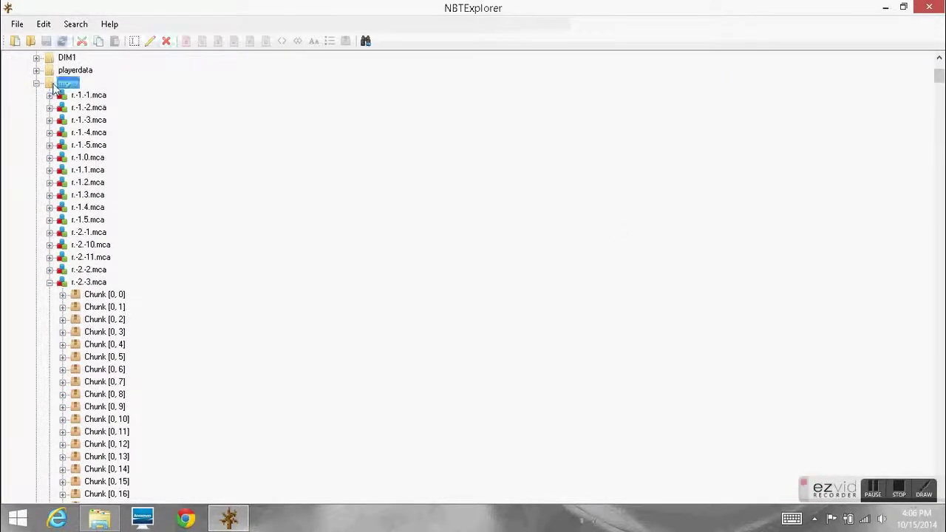
# Start a Find on the region folder for an id tag with value 'Guardian'
pyautogui.click(77, 27)
pyautogui.click(79, 36)
pyautogui.click(143, 103)
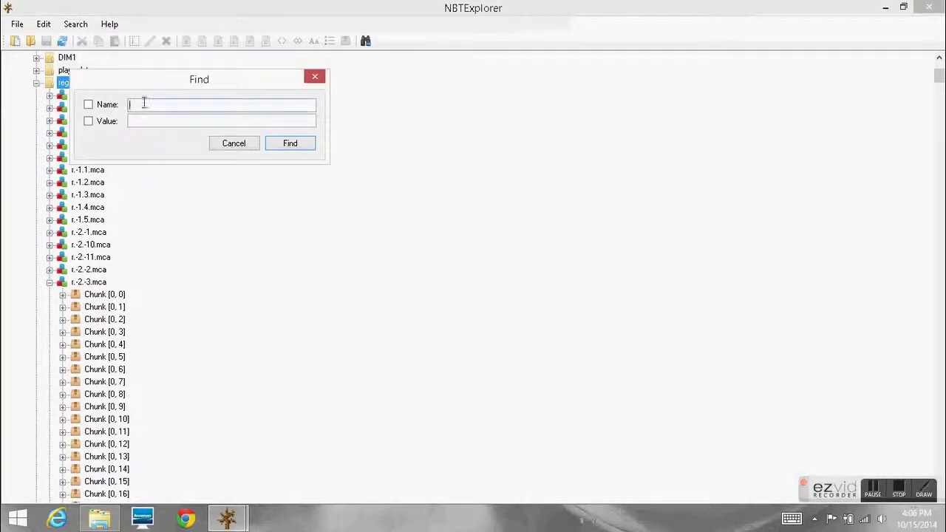
pyautogui.write('(')
pyautogui.click(143, 121)
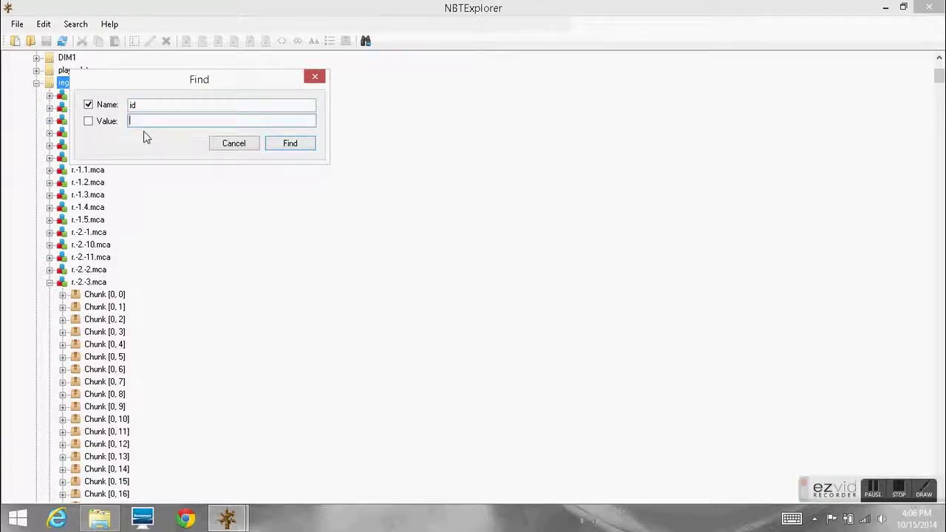
pyautogui.write('Guar')
pyautogui.write('dian')
pyautogui.click(309, 148)
pyautogui.click(298, 147)
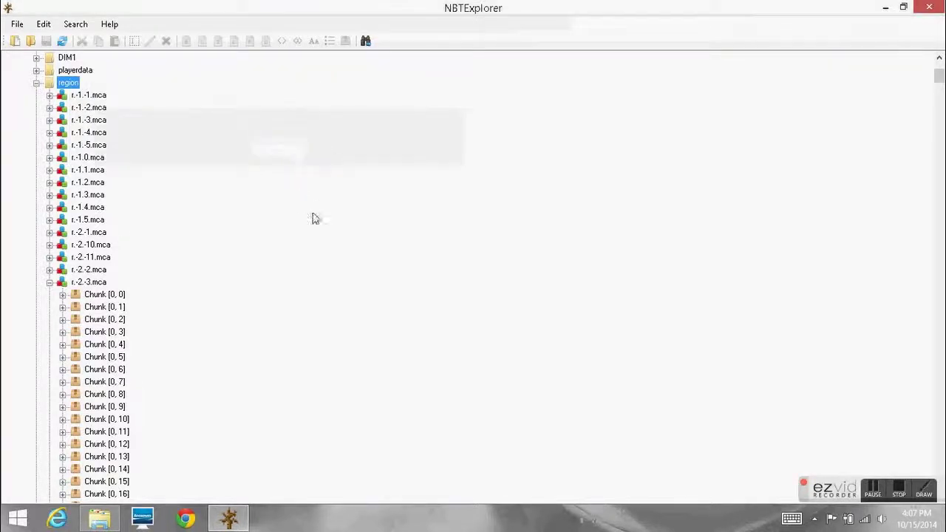